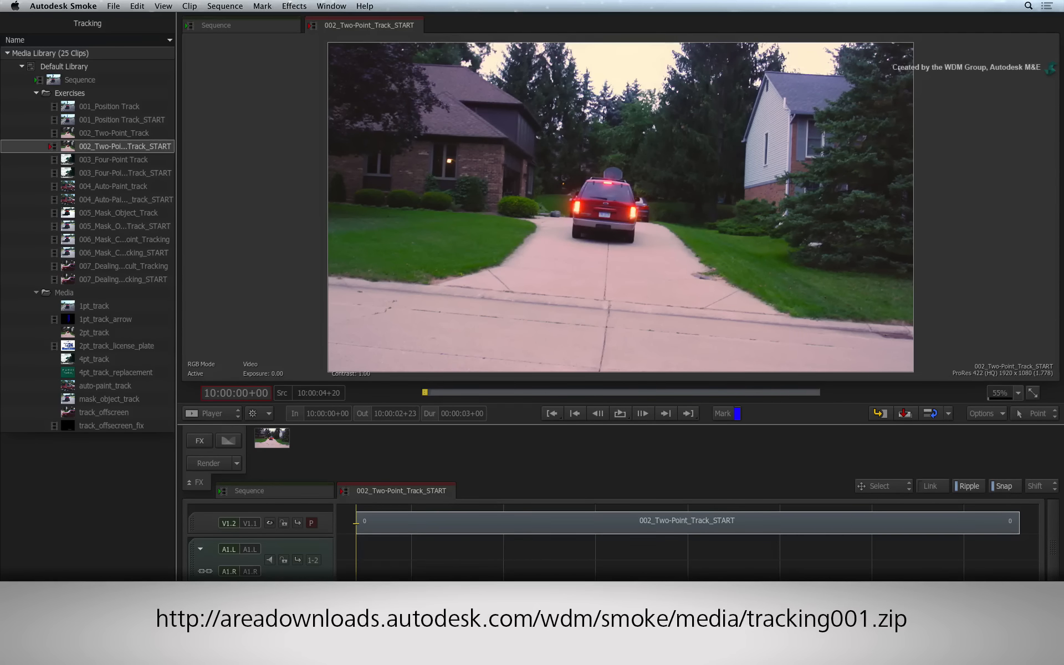
# - Select the 002_Two-Point_Track_START clip segment on the timeline and create a ConnectFX on it
pyautogui.press('space')
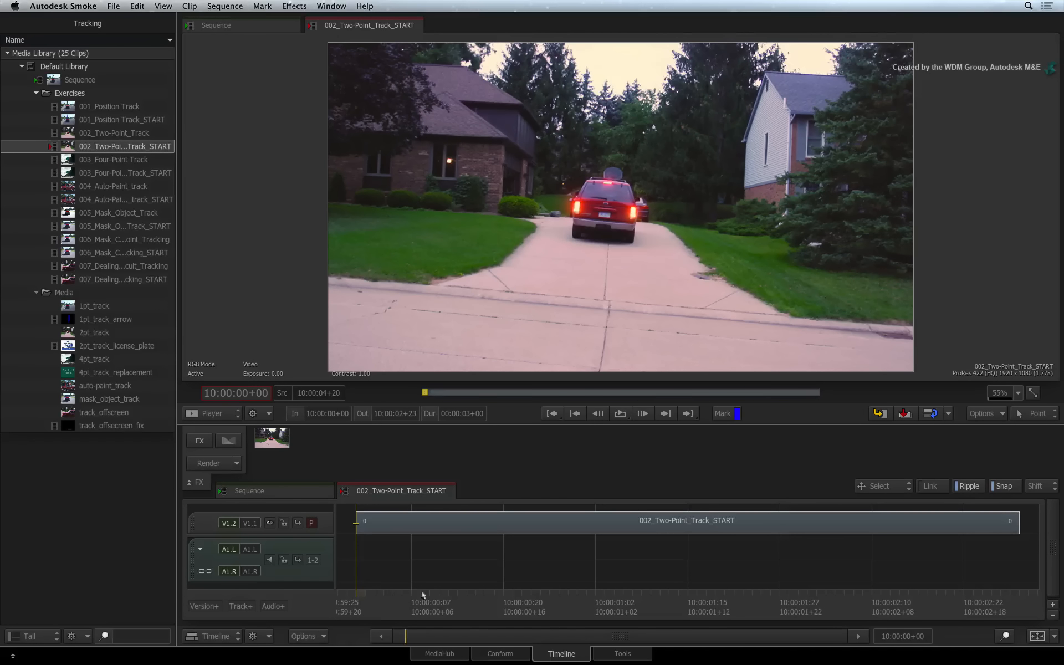
pyautogui.click(581, 604)
pyautogui.moveTo(615, 610); pyautogui.dragTo(847, 581)
pyautogui.moveTo(773, 580); pyautogui.dragTo(306, 546)
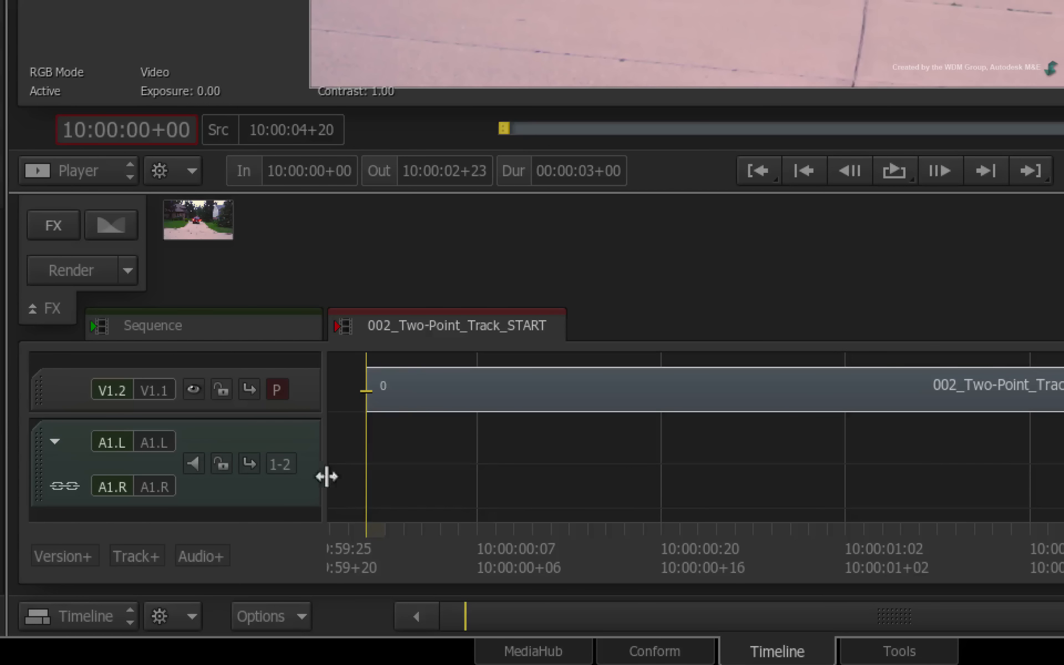
pyautogui.click(421, 386)
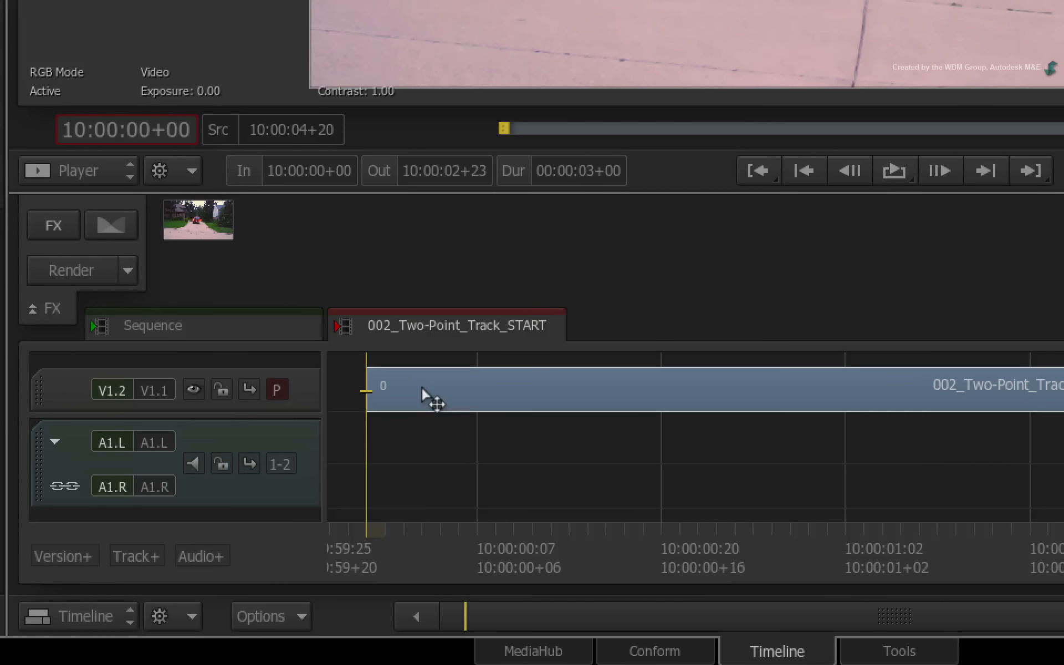
pyautogui.click(51, 213)
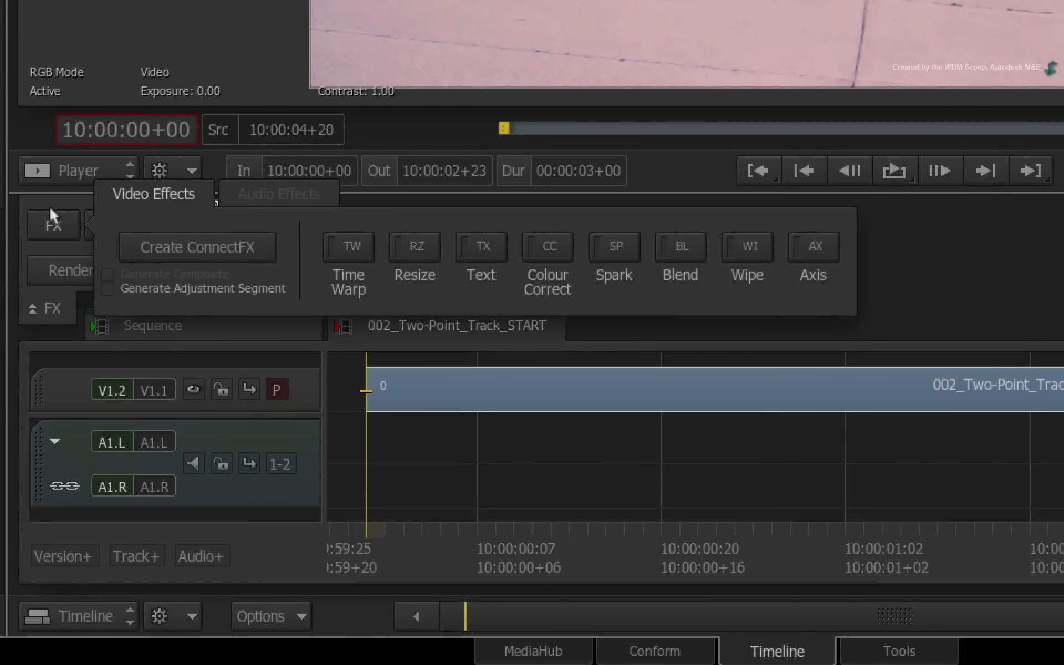
pyautogui.click(254, 247)
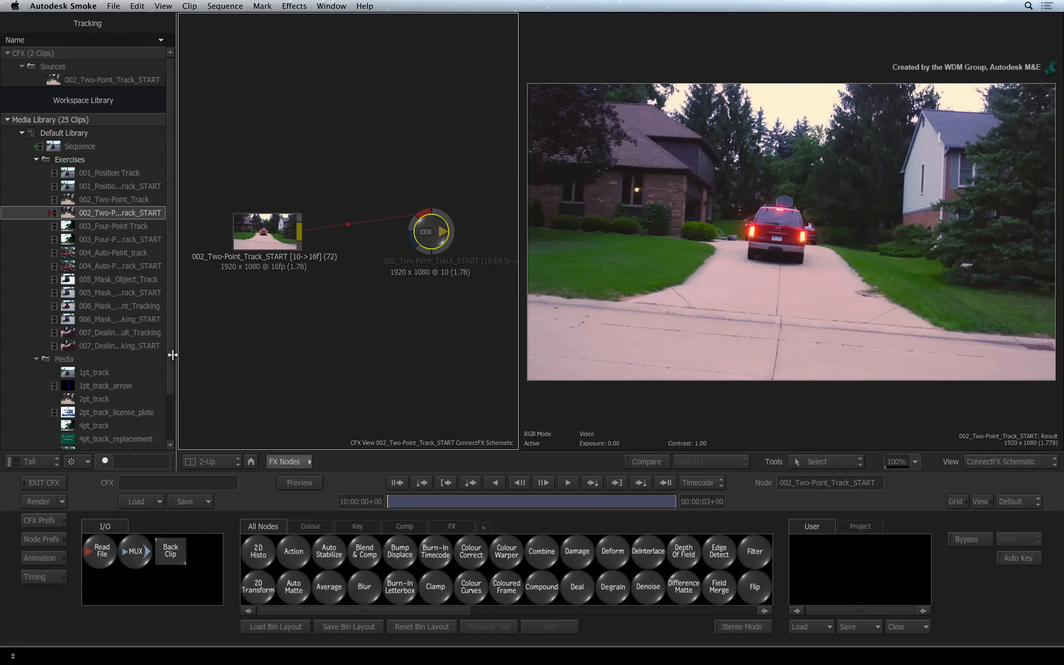
# - Insert an Action node between the clip and the CFX output node, and arrange the nodes in the schematic
pyautogui.scroll(-4, 164, 415)
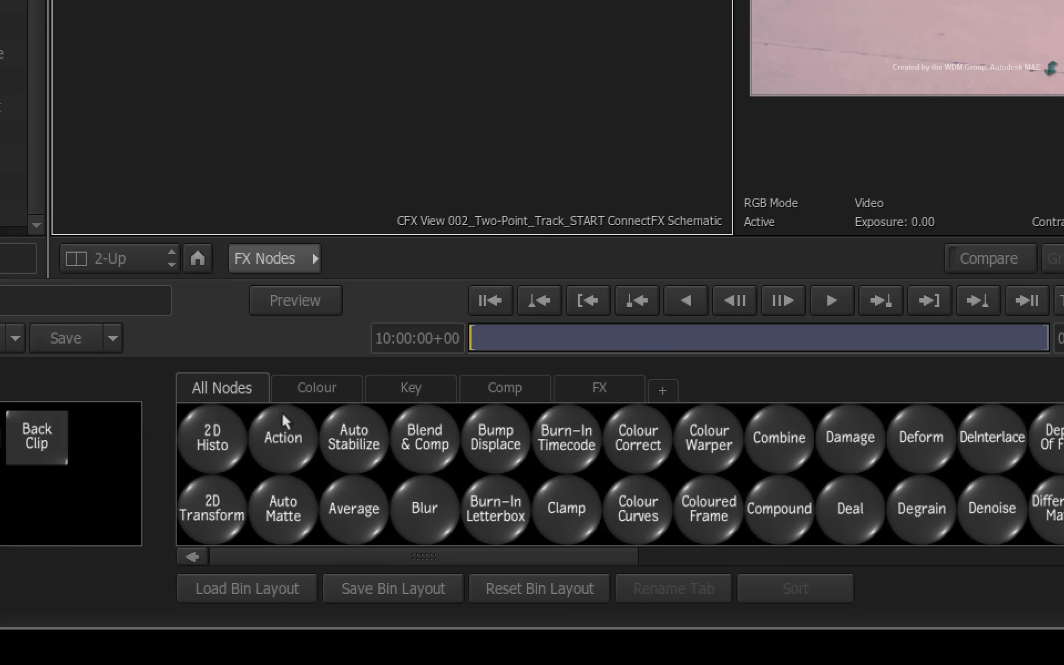
pyautogui.moveTo(293, 537); pyautogui.dragTo(346, 338)
pyautogui.moveTo(384, 5); pyautogui.dragTo(553, 203)
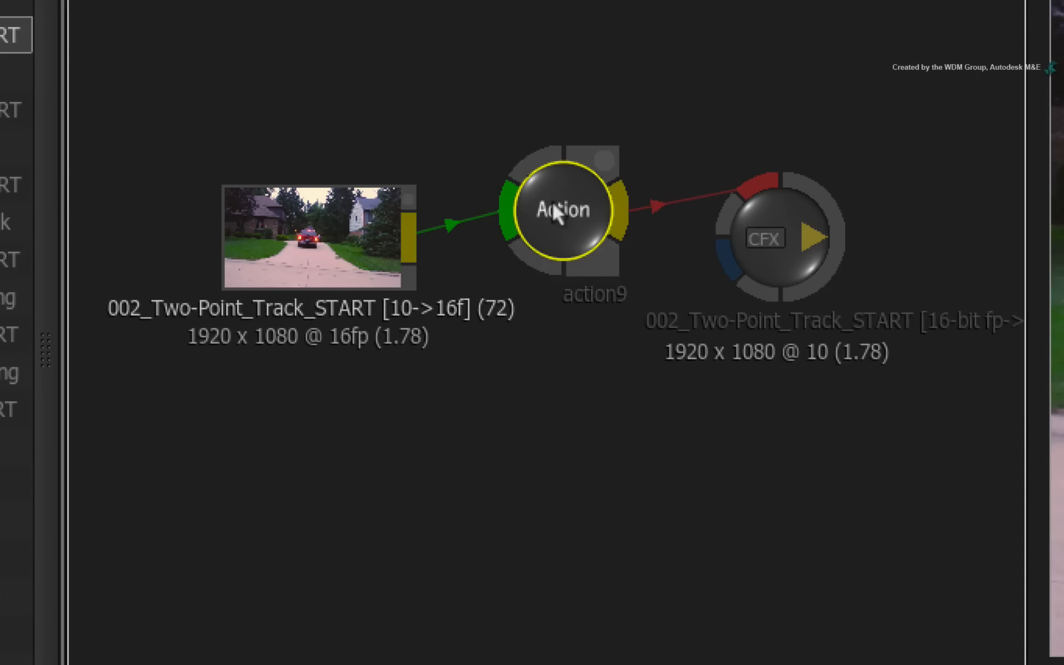
pyautogui.moveTo(723, 219); pyautogui.dragTo(848, 208)
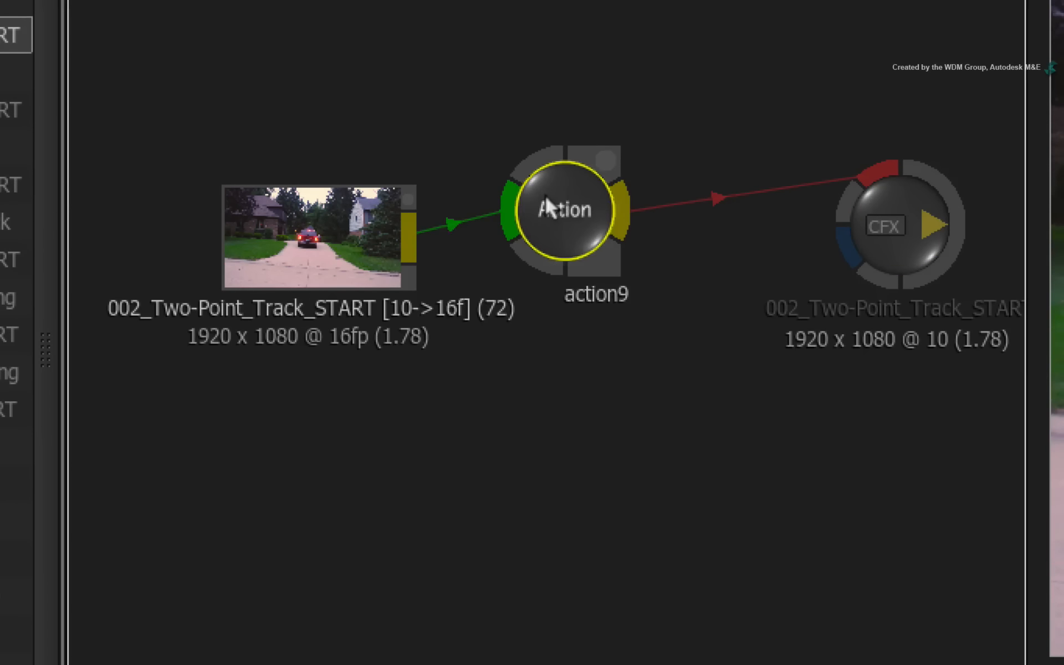
pyautogui.moveTo(552, 201); pyautogui.dragTo(584, 216)
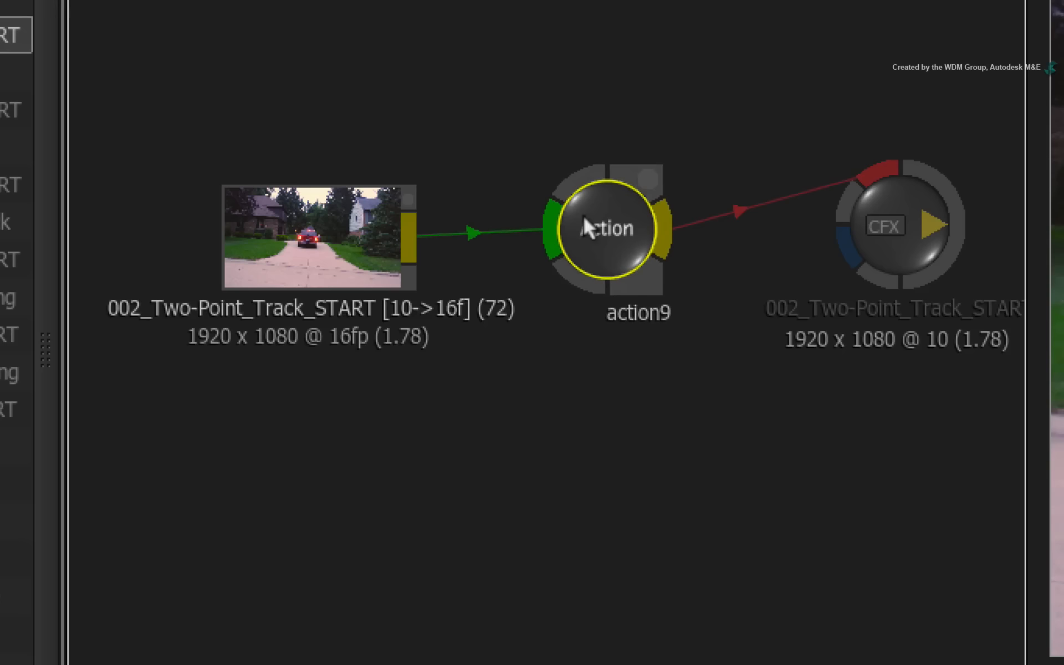
pyautogui.moveTo(368, 219); pyautogui.dragTo(289, 200)
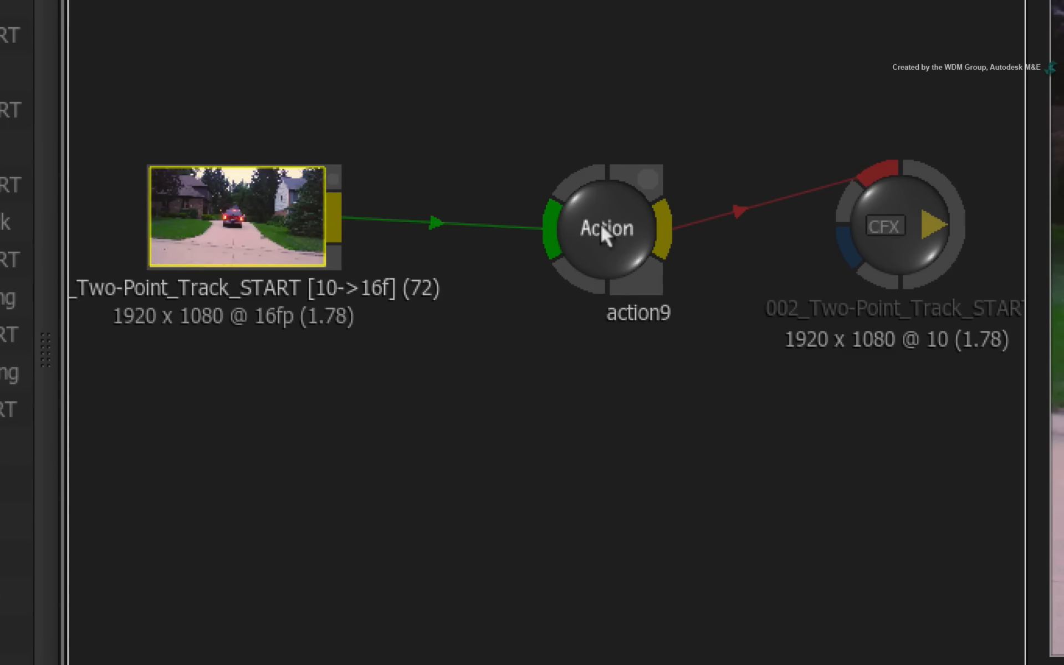
pyautogui.moveTo(601, 224); pyautogui.dragTo(621, 205)
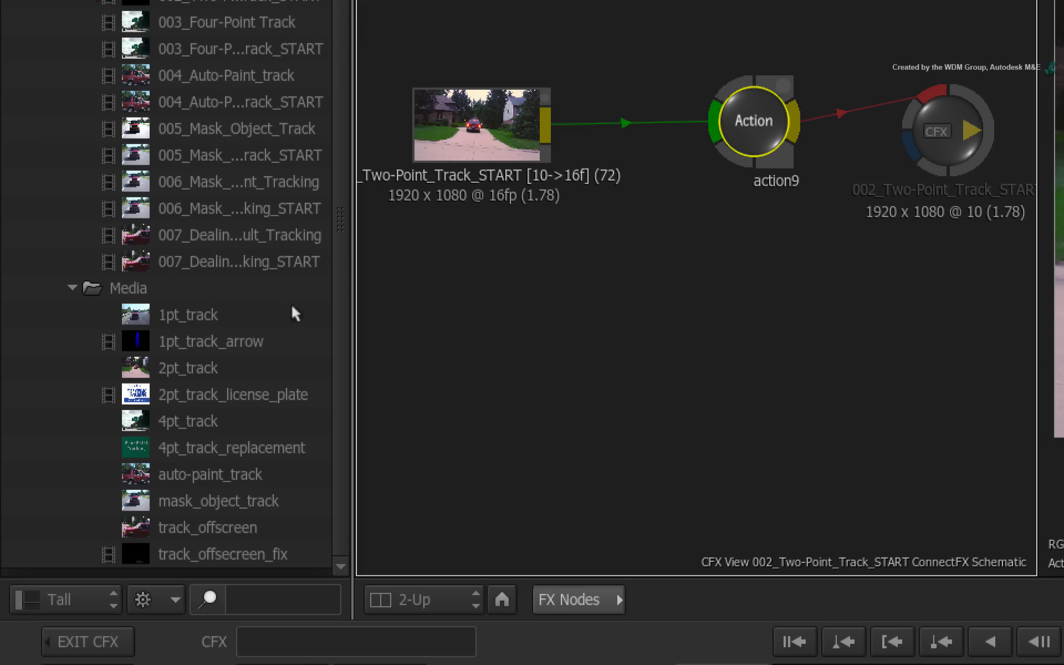
# - Add the 2pt_track_license_plate clip to the schematic and connect its front and matte to a new Action media input
pyautogui.moveTo(248, 395); pyautogui.dragTo(462, 316)
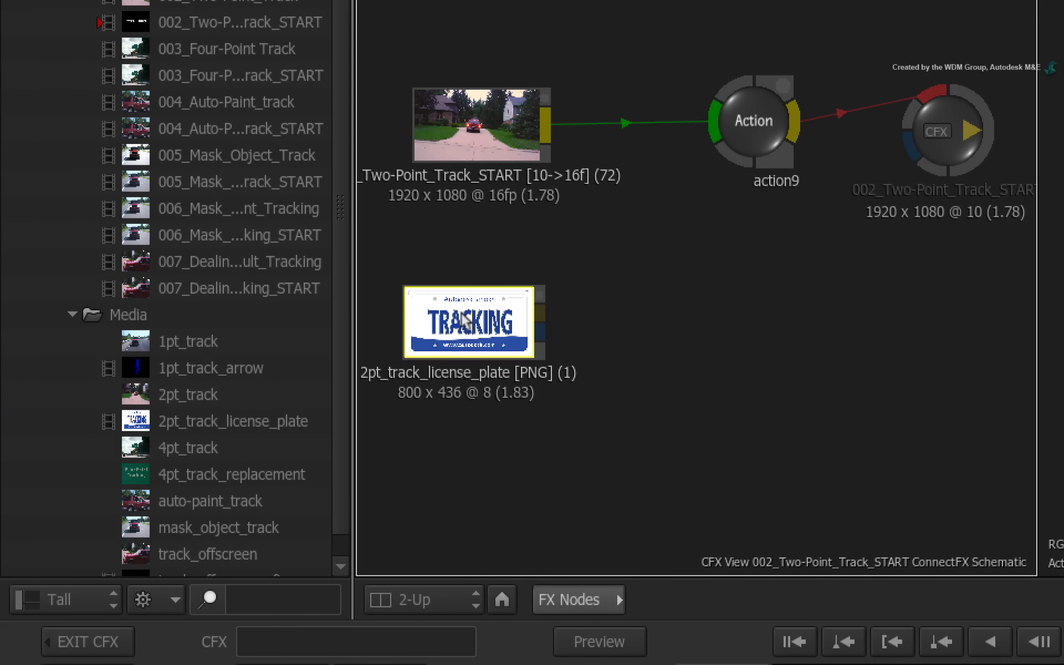
pyautogui.click(737, 119)
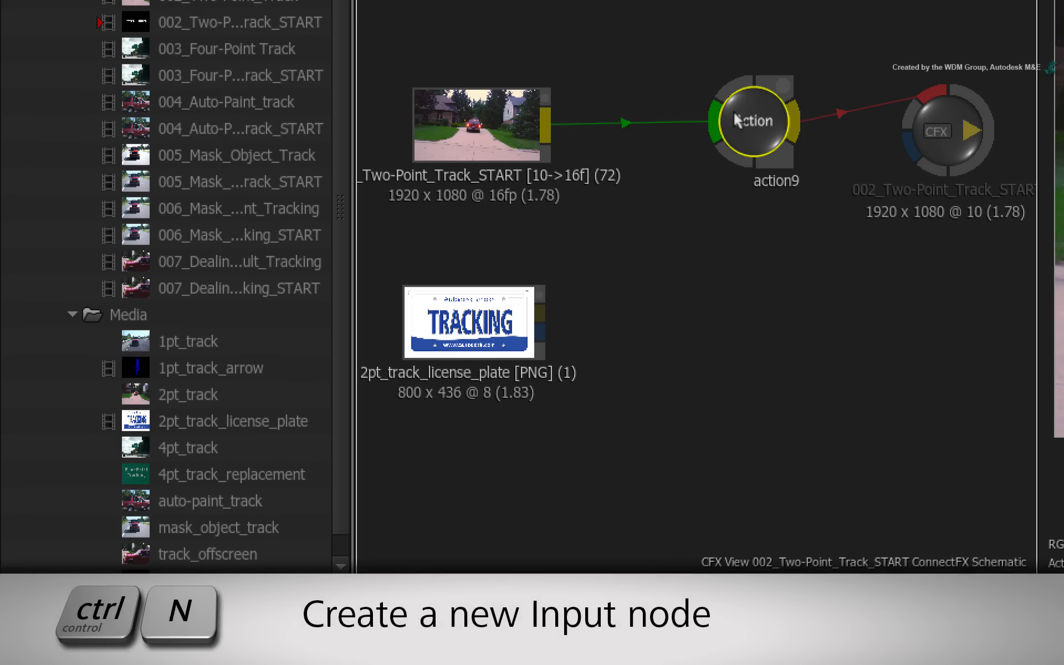
pyautogui.hotkey('ctrl', 'n')
pyautogui.moveTo(652, 214); pyautogui.dragTo(649, 315)
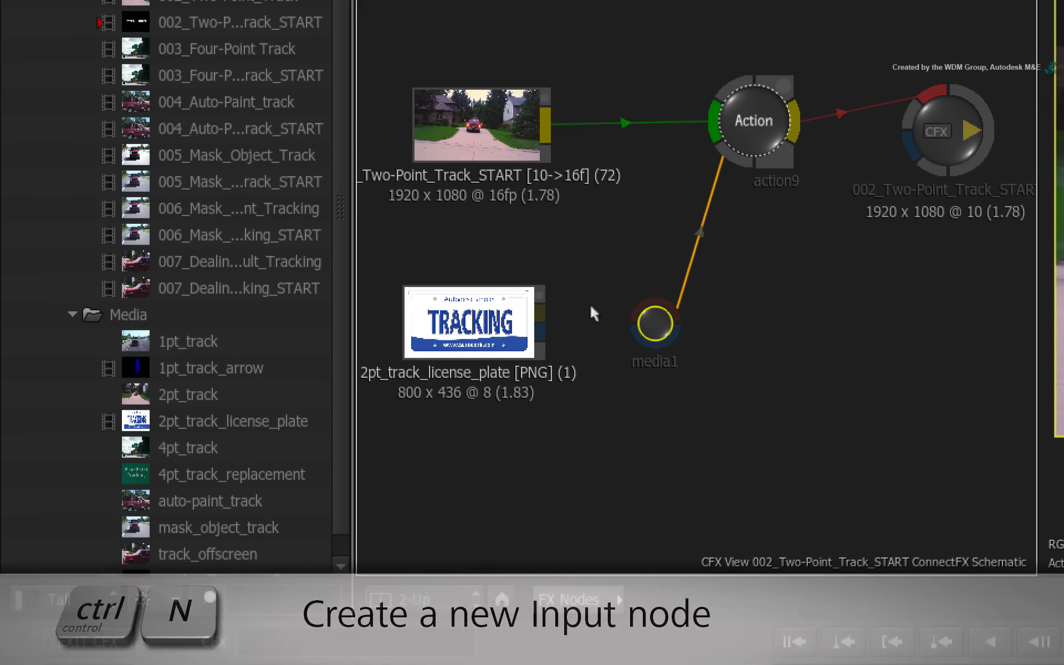
pyautogui.moveTo(539, 312); pyautogui.dragTo(640, 312)
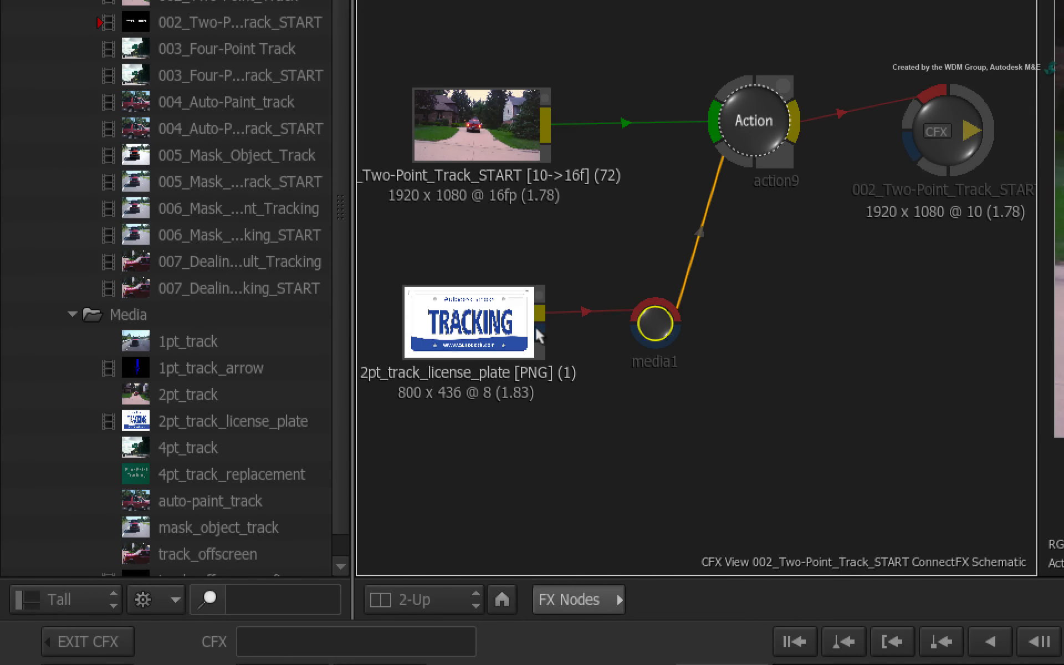
pyautogui.moveTo(539, 335); pyautogui.dragTo(642, 340)
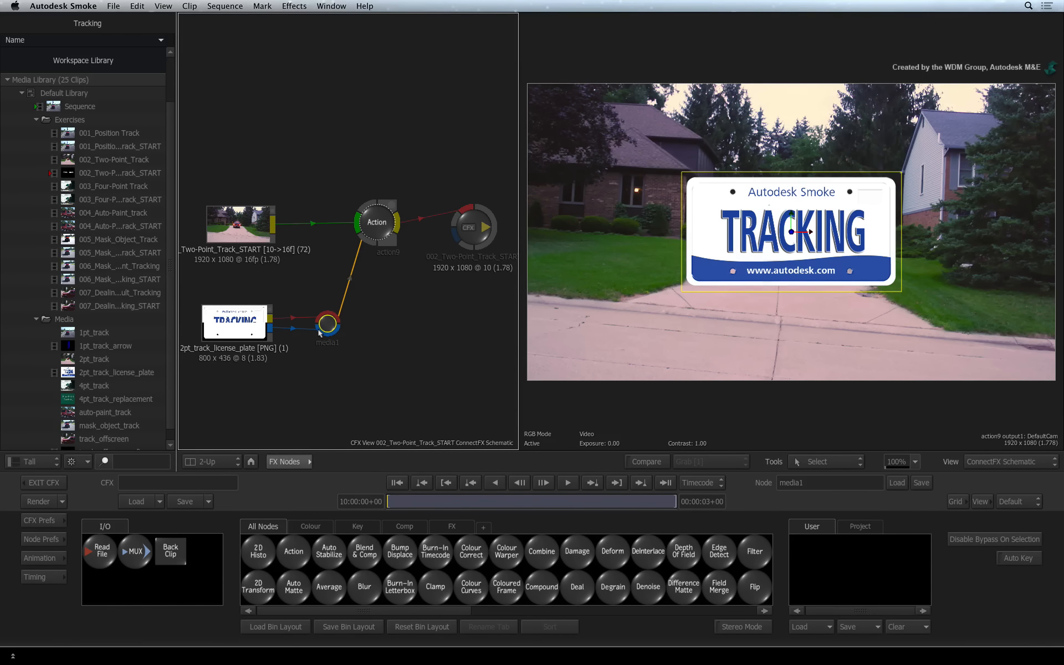
# - Open the Action node's schematic and add a new Axis node as parent above axis1
pyautogui.click(373, 229)
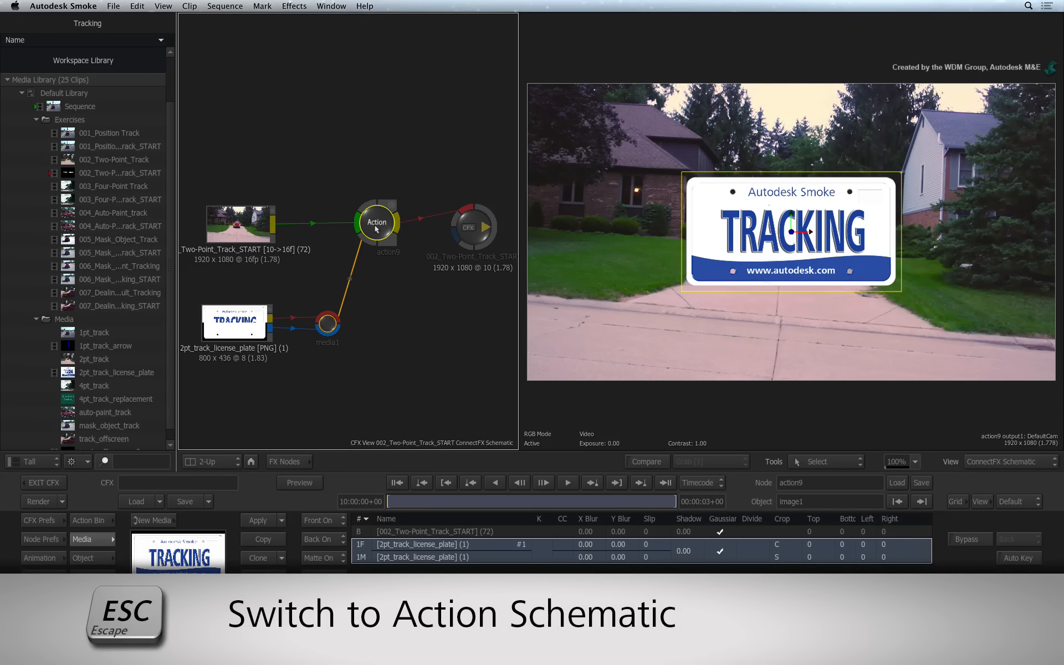
pyautogui.press('Escape')
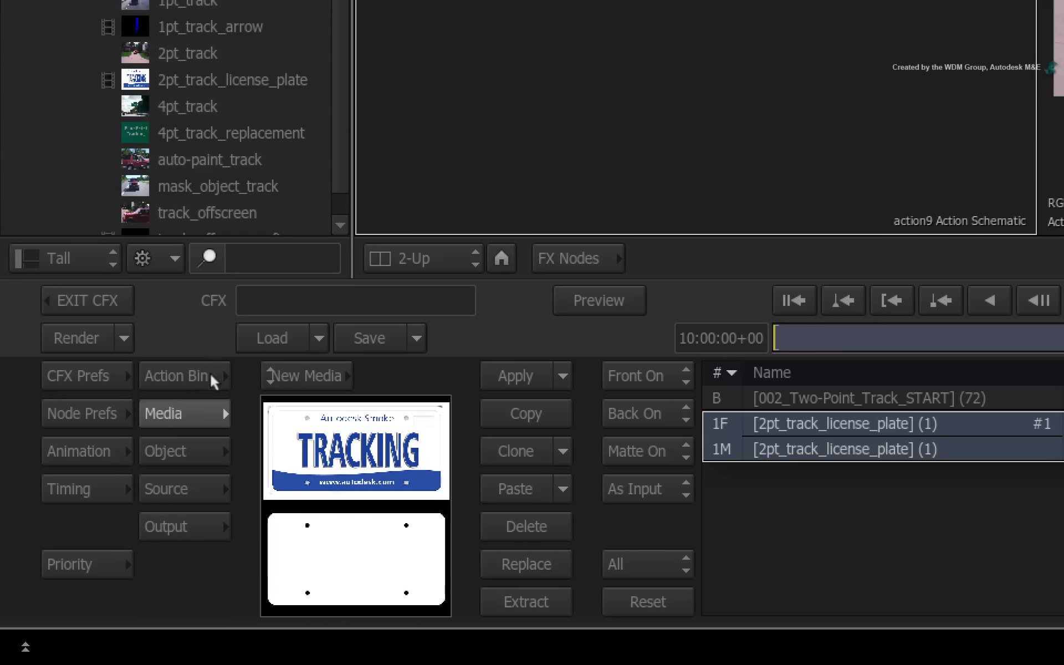
pyautogui.click(104, 518)
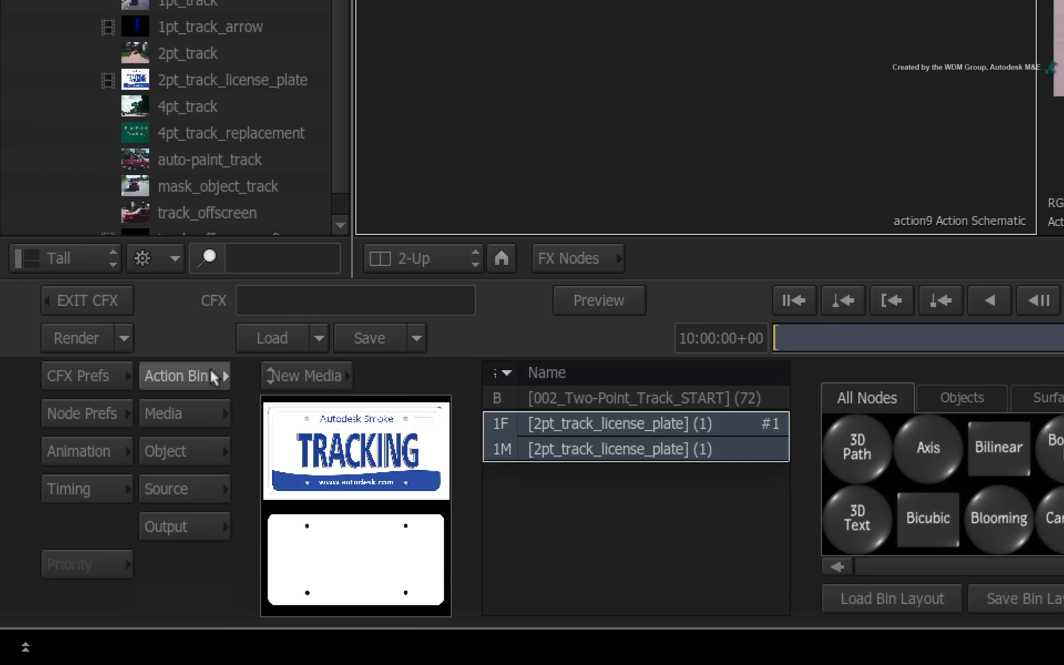
pyautogui.moveTo(932, 444); pyautogui.dragTo(905, 1)
pyautogui.moveTo(524, 167); pyautogui.dragTo(533, 315)
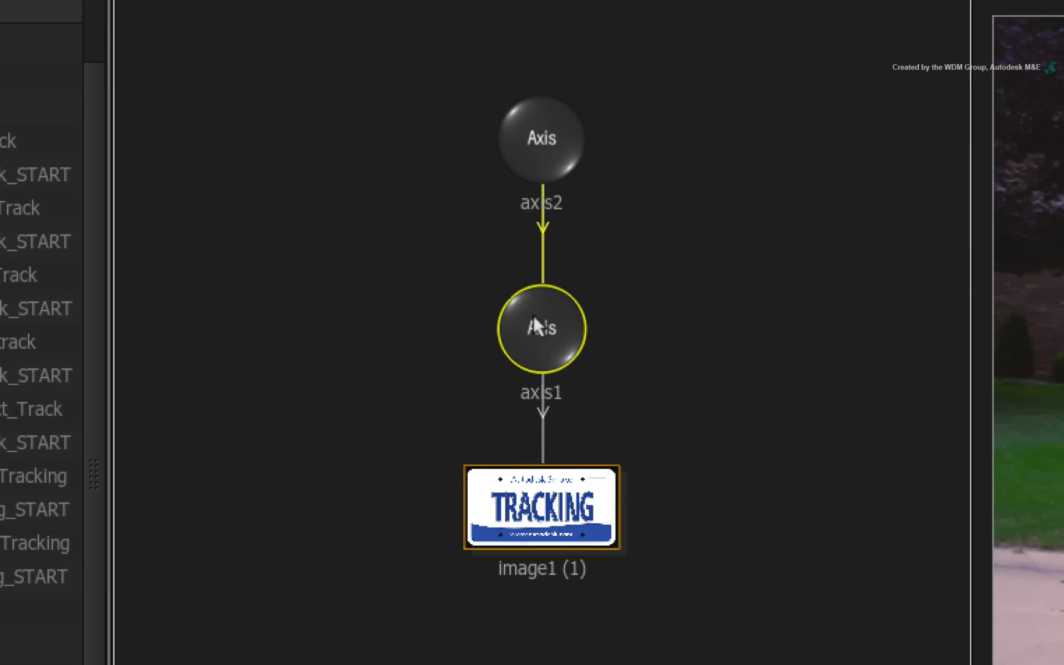
# - Rename the new parent axis TRACK
pyautogui.click(537, 145)
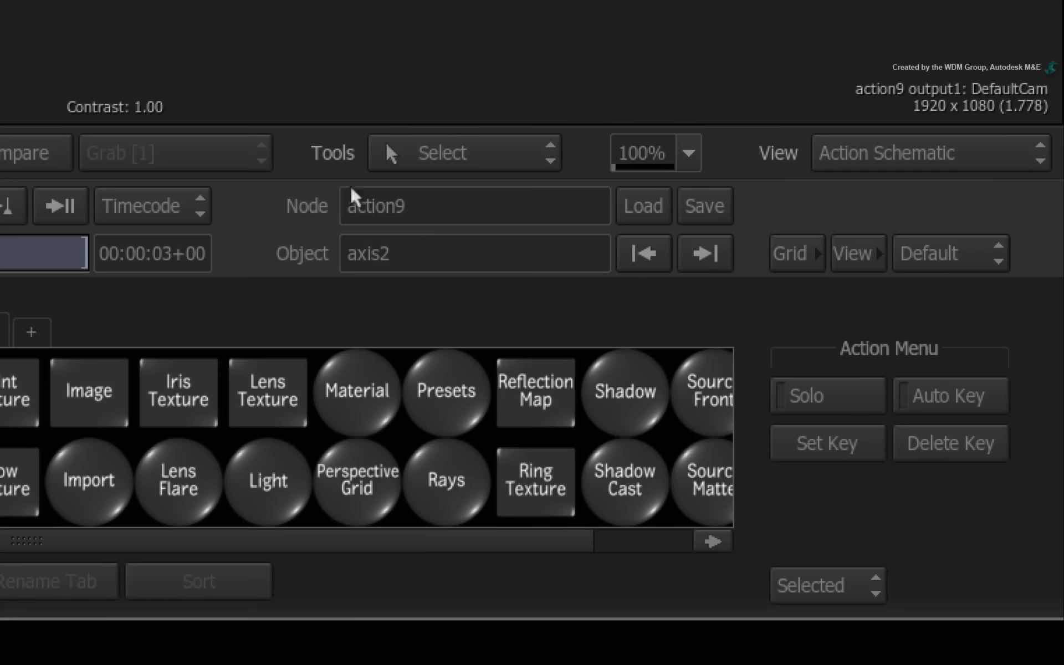
pyautogui.click(491, 255)
pyautogui.write('TRACK')
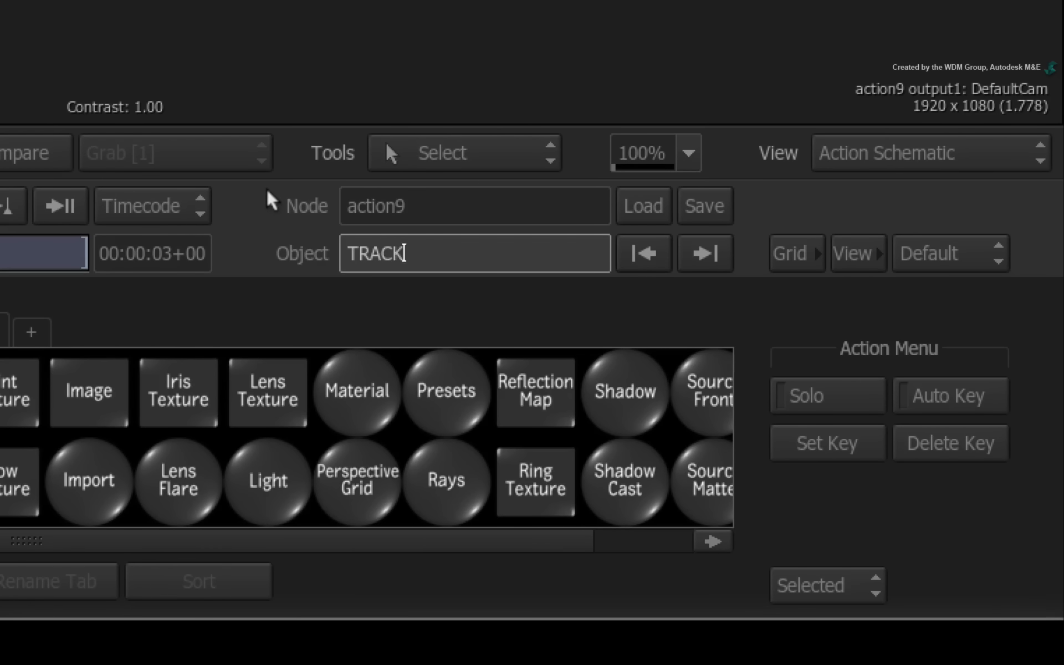
pyautogui.press('Return')
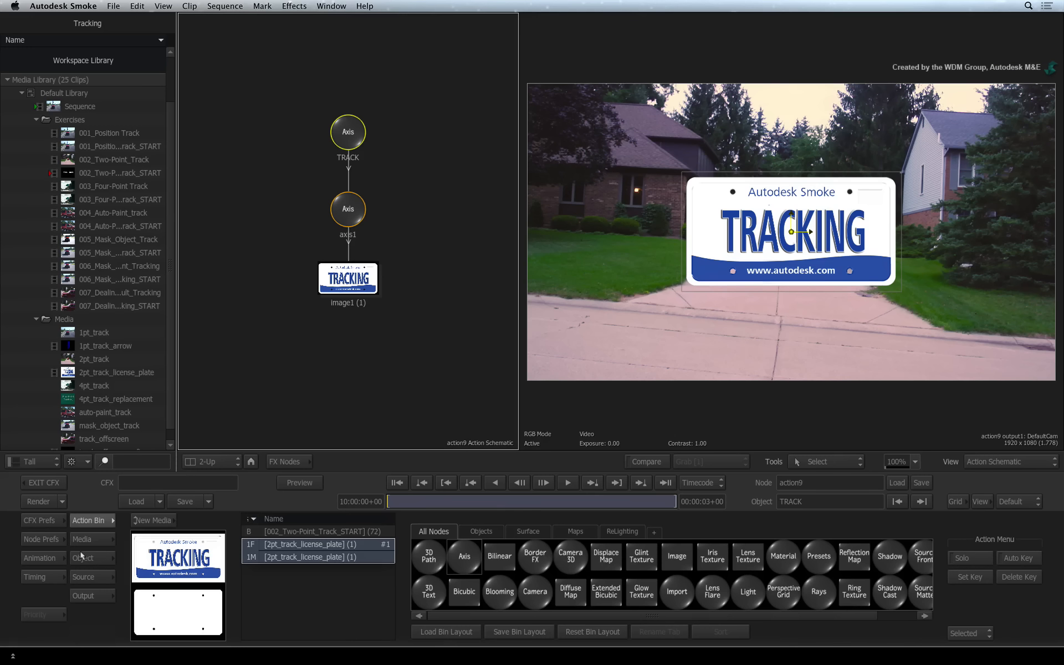
# - Set the TRACK axis's stabilizer options to Rotate On and Scale On
pyautogui.click(81, 557)
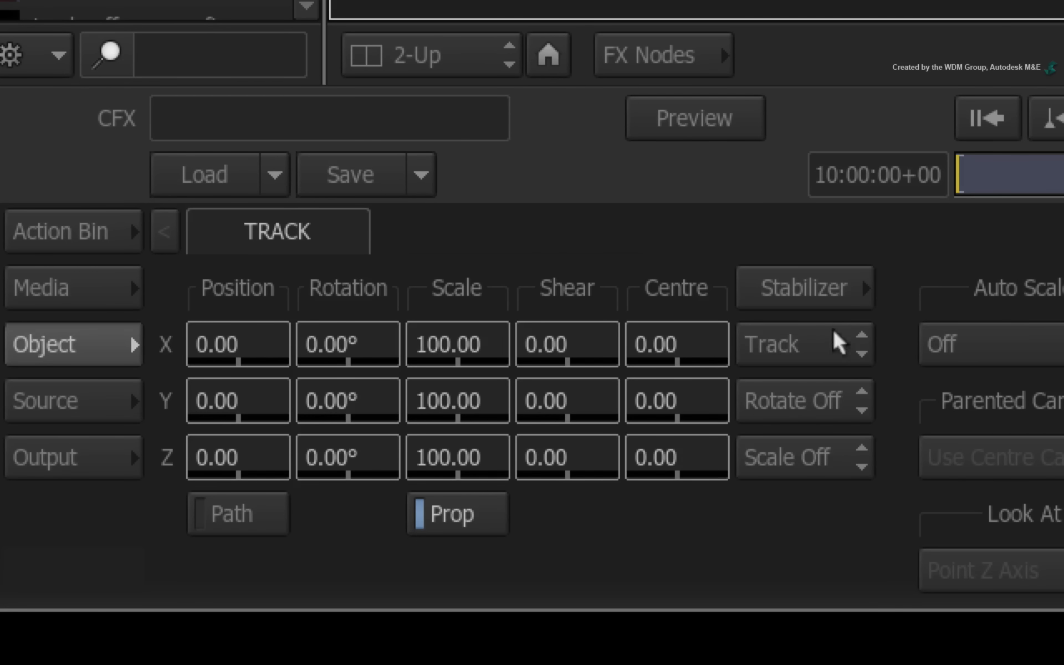
pyautogui.click(837, 405)
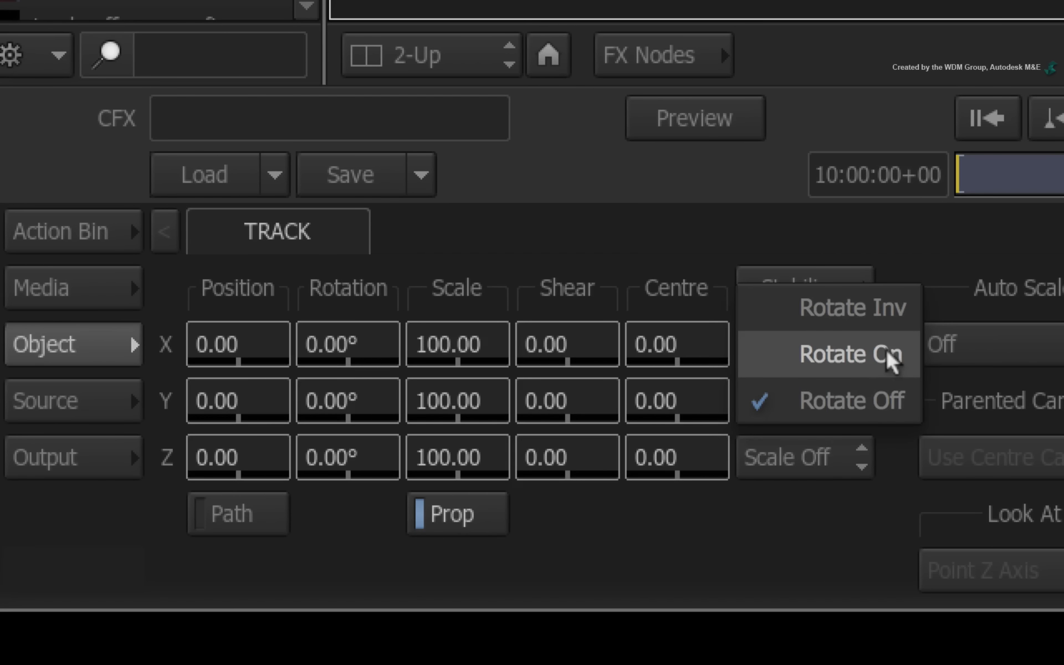
pyautogui.click(875, 361)
pyautogui.click(807, 456)
pyautogui.click(844, 413)
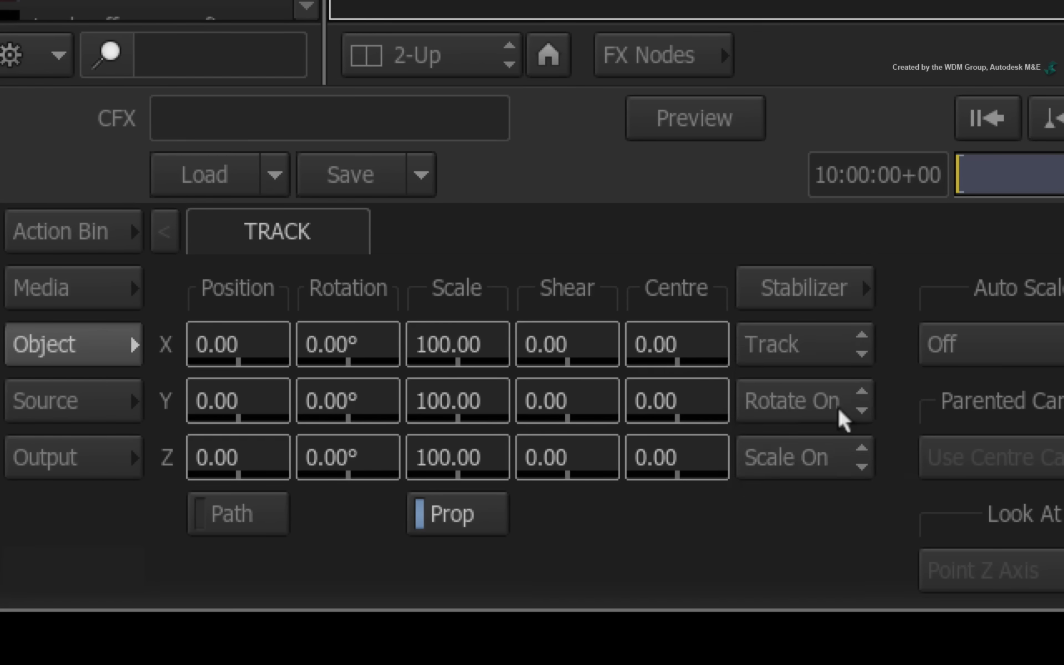
pyautogui.click(846, 462)
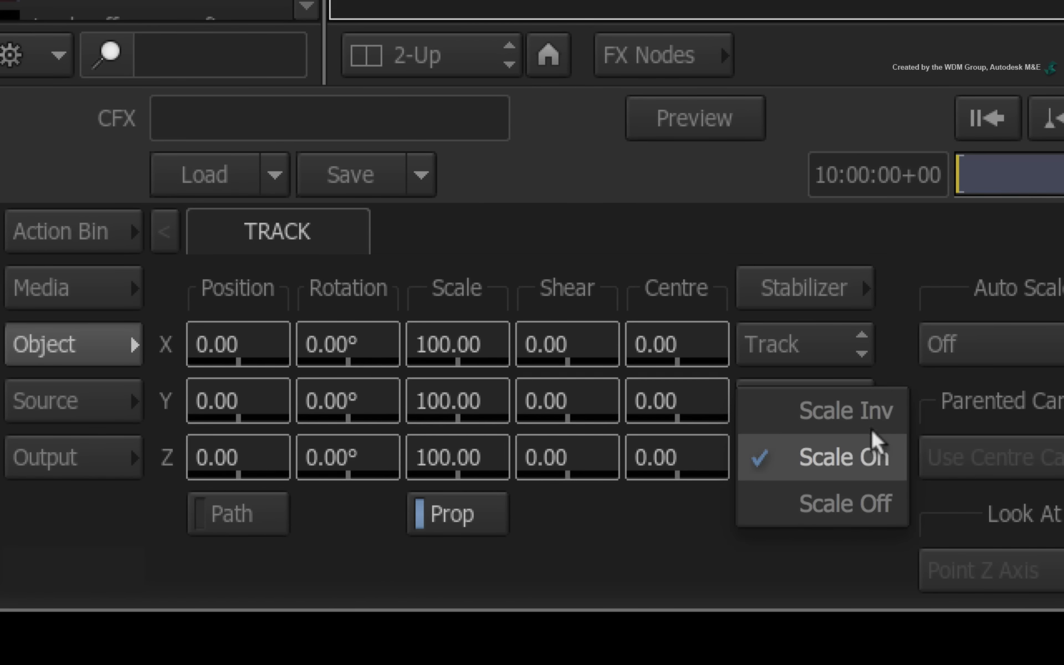
pyautogui.click(871, 448)
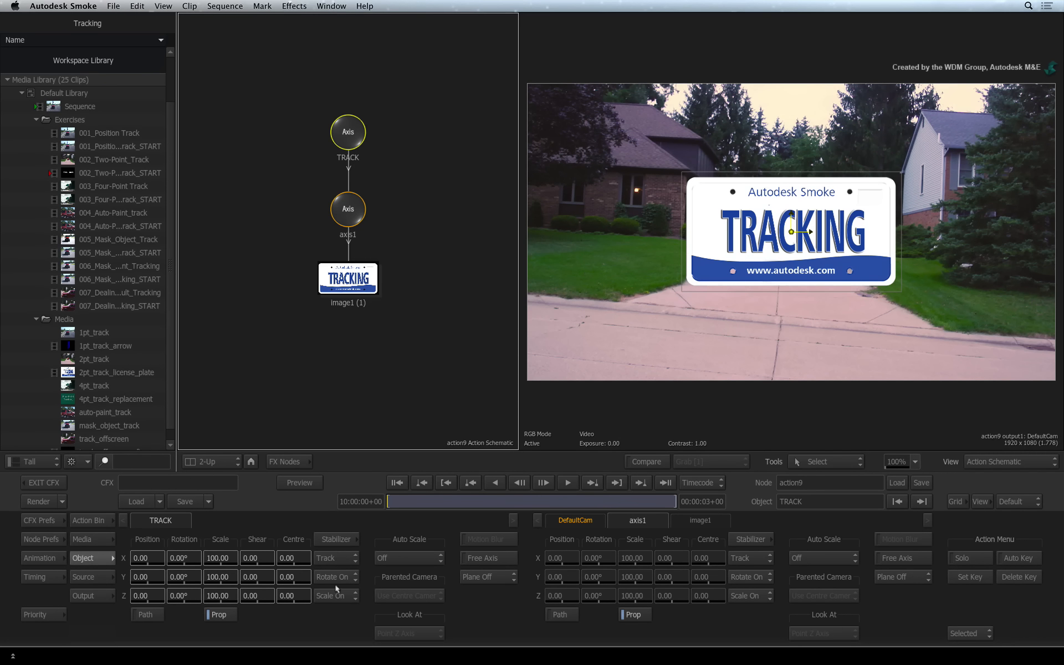
# - Open the Stabilizer for the TRACK axis and activate both Tracker 1 and Tracker 2
pyautogui.click(336, 540)
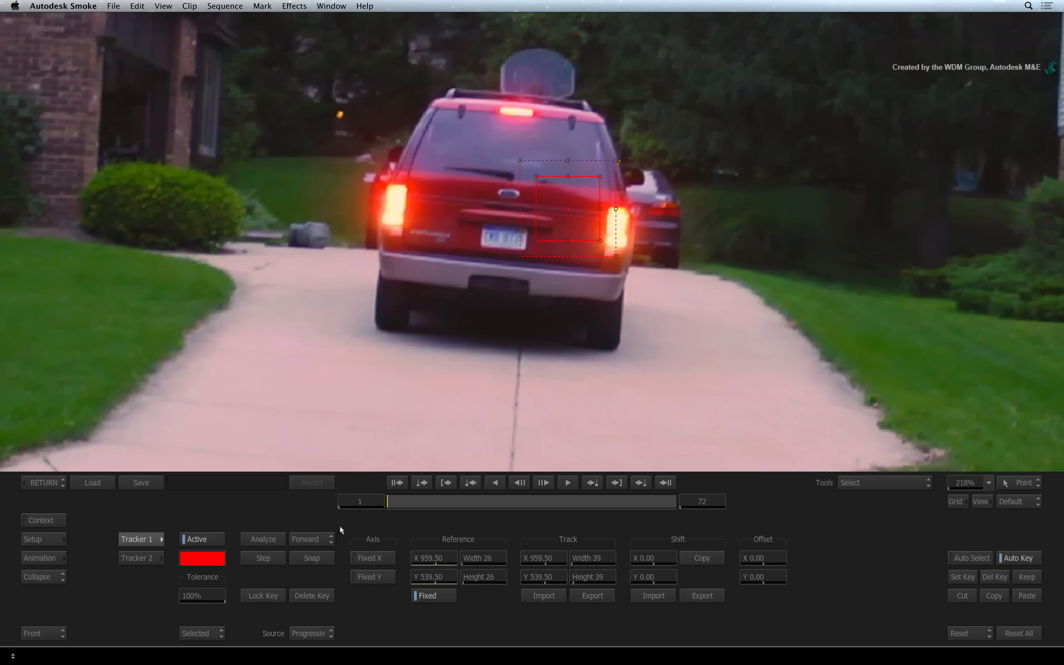
pyautogui.click(144, 555)
pyautogui.click(148, 539)
pyautogui.click(146, 553)
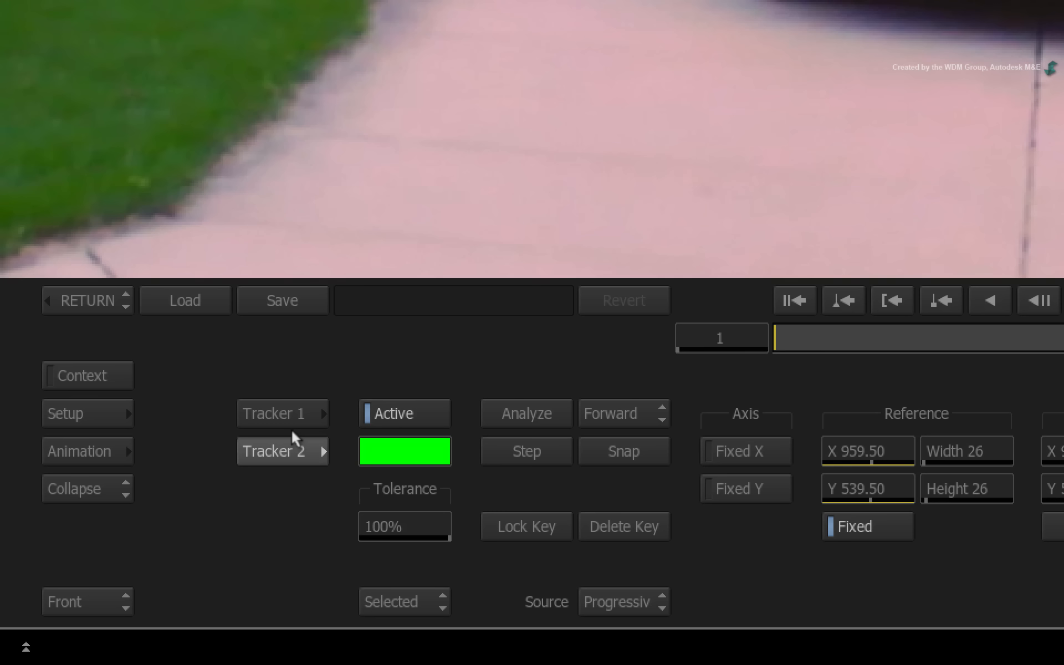
pyautogui.click(299, 412)
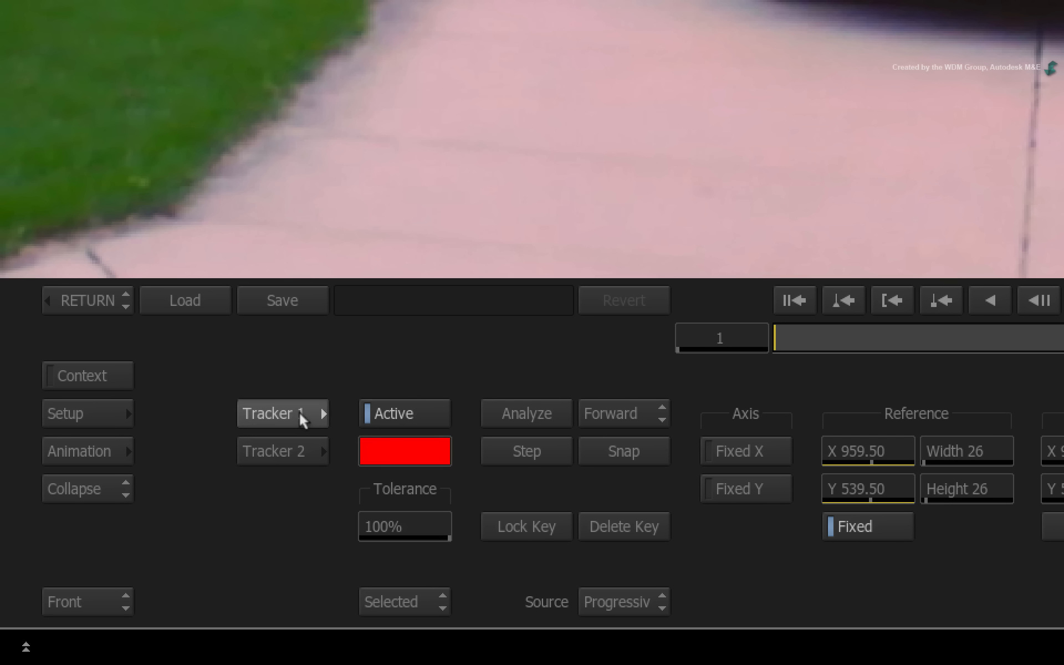
pyautogui.click(296, 451)
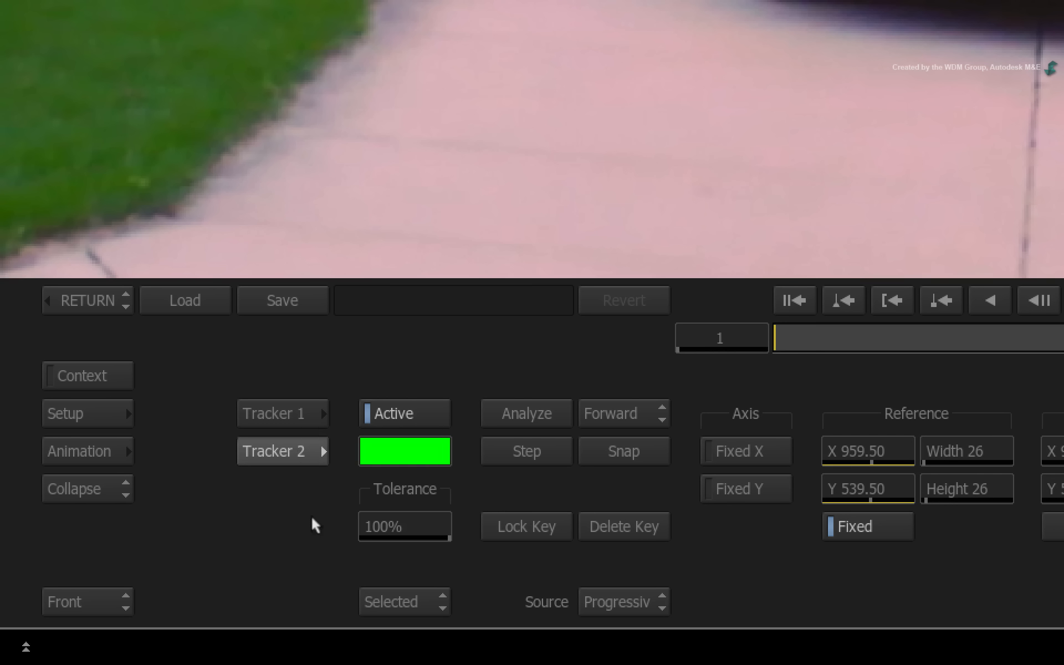
# - Place Tracker 1 on the vehicle's left taillight and Tracker 2 on the right taillight, then analyze forward
pyautogui.press('Tab')
pyautogui.press('Tab')
pyautogui.press('Tab')
pyautogui.press('Tab')
pyautogui.press('Tab')
pyautogui.press('Tab')
pyautogui.press('Tab')
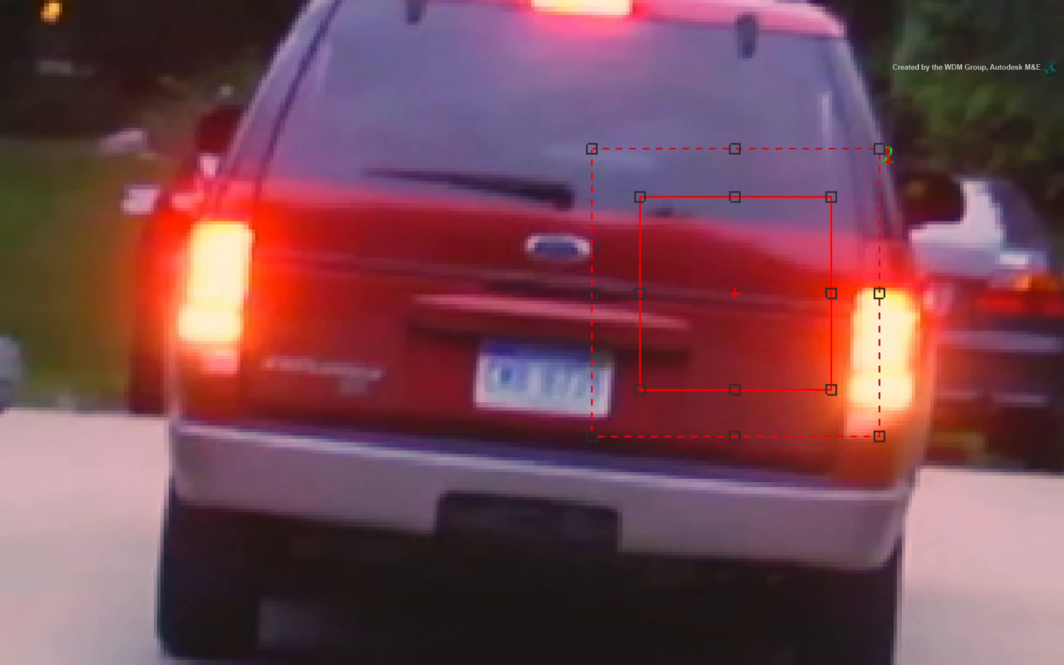
pyautogui.click(667, 382)
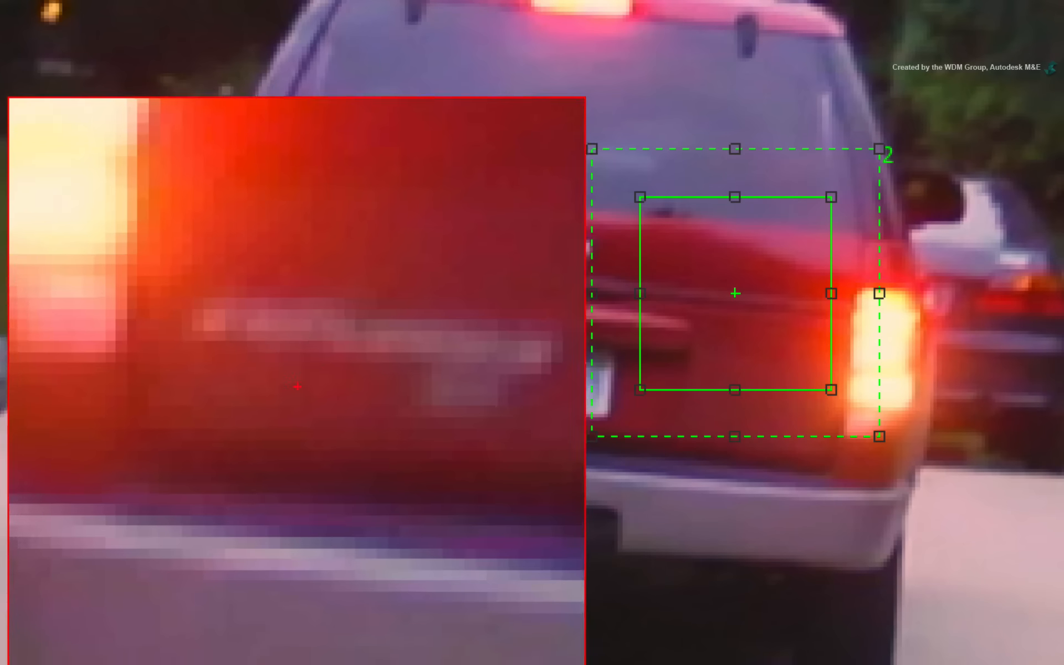
pyautogui.moveTo(301, 364); pyautogui.dragTo(248, 393)
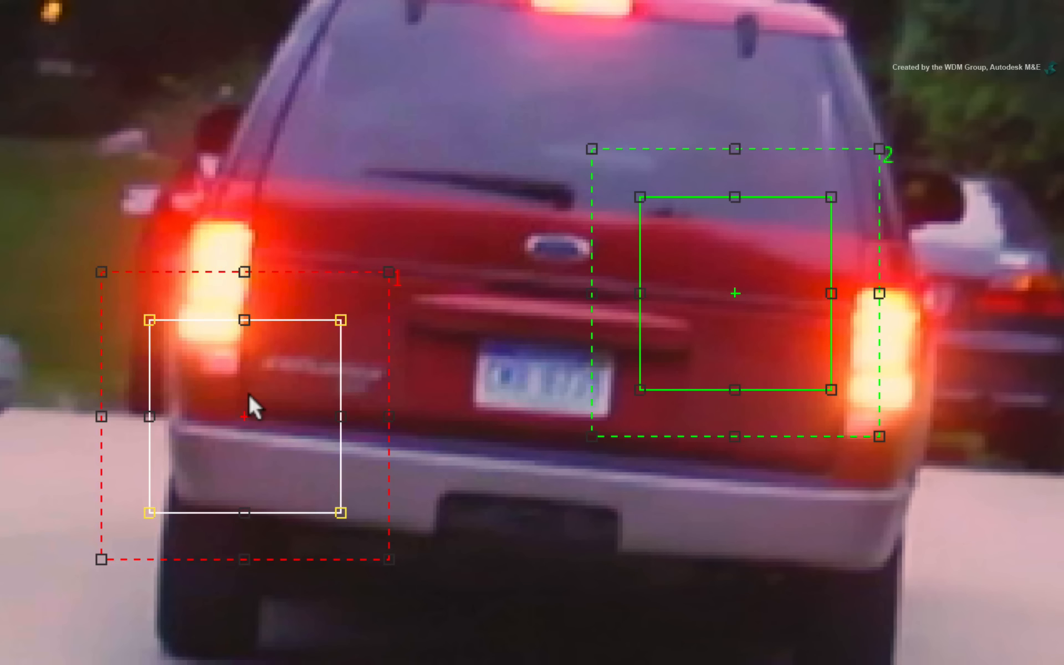
pyautogui.moveTo(749, 268); pyautogui.dragTo(822, 470)
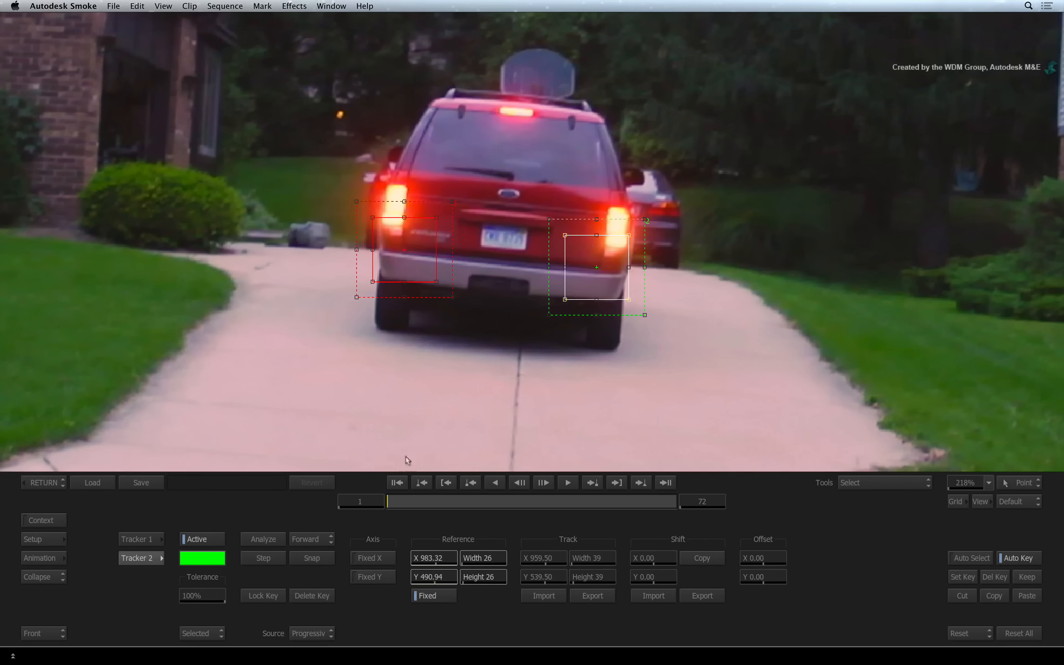
pyautogui.click(264, 539)
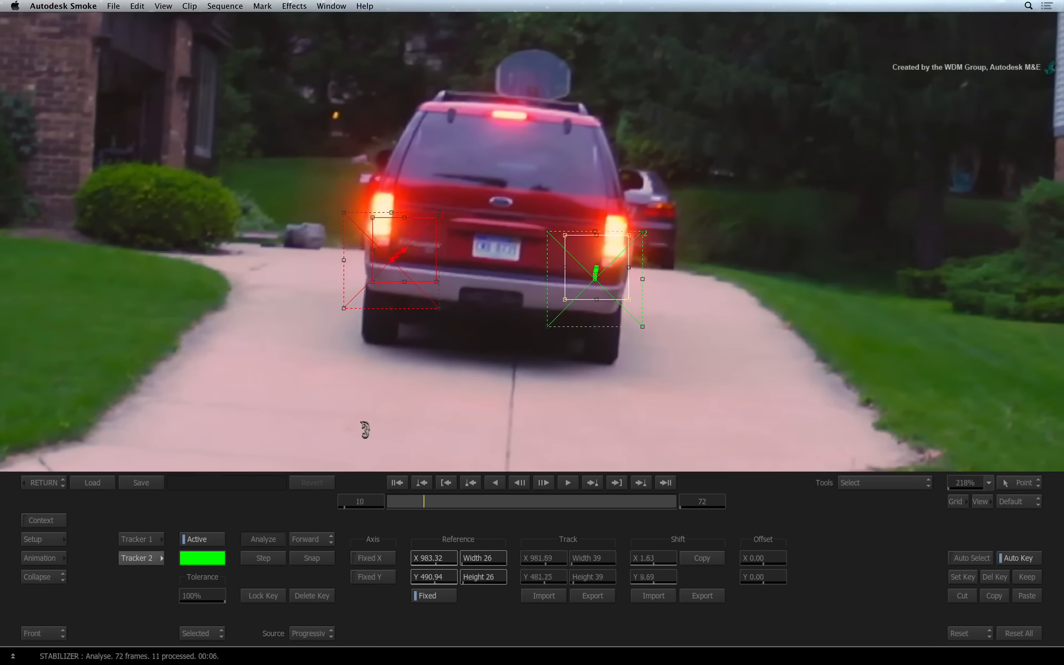